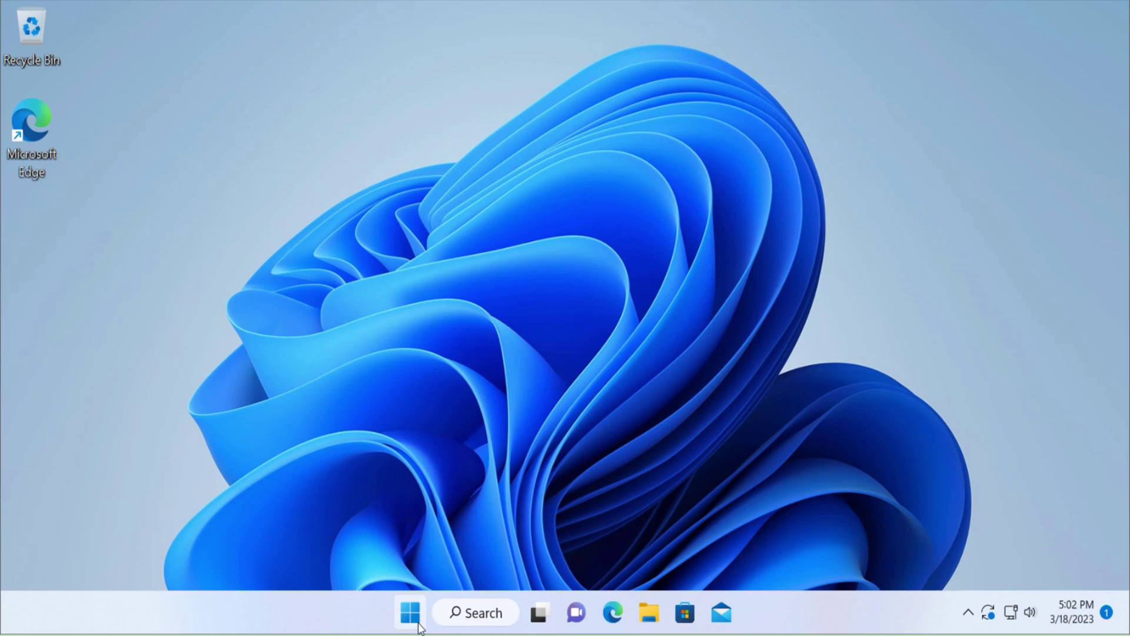
Step: Turn off opening Xbox Game Bar with the controller button under Settings > Gaming > Xbox Game Bar
right_click(418, 625)
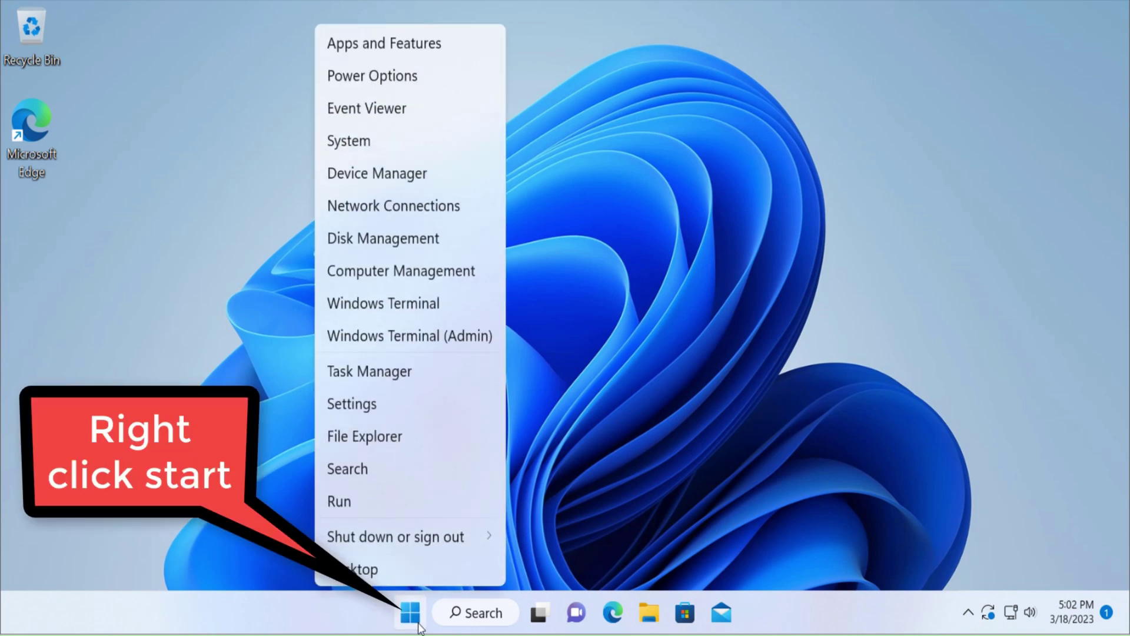
left_click(357, 412)
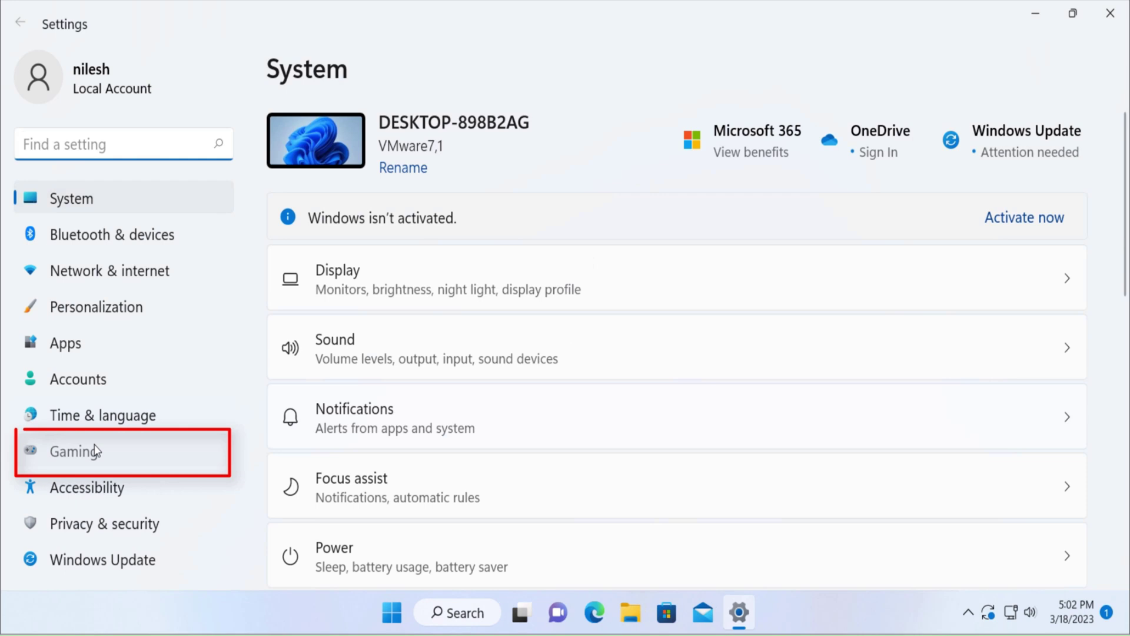
left_click(96, 451)
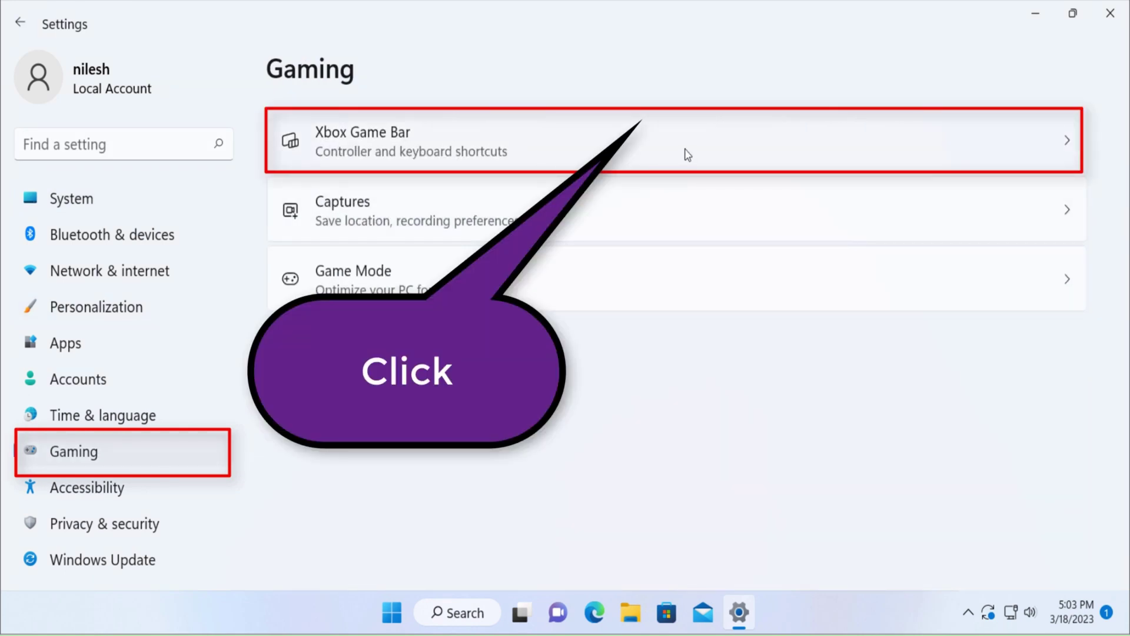
left_click(687, 155)
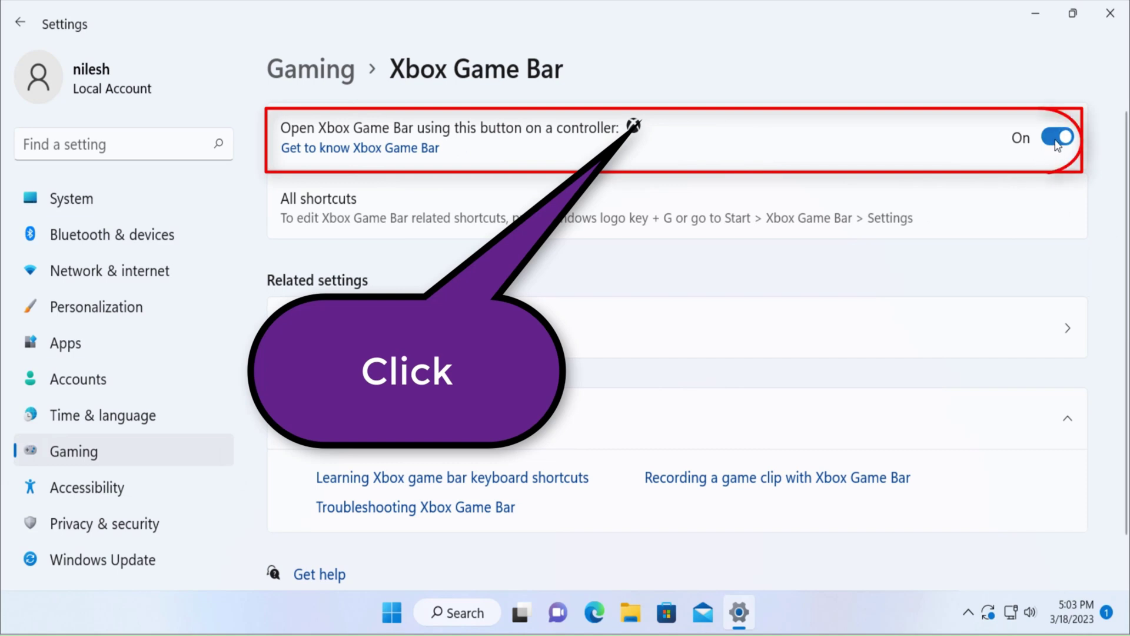
left_click(1057, 138)
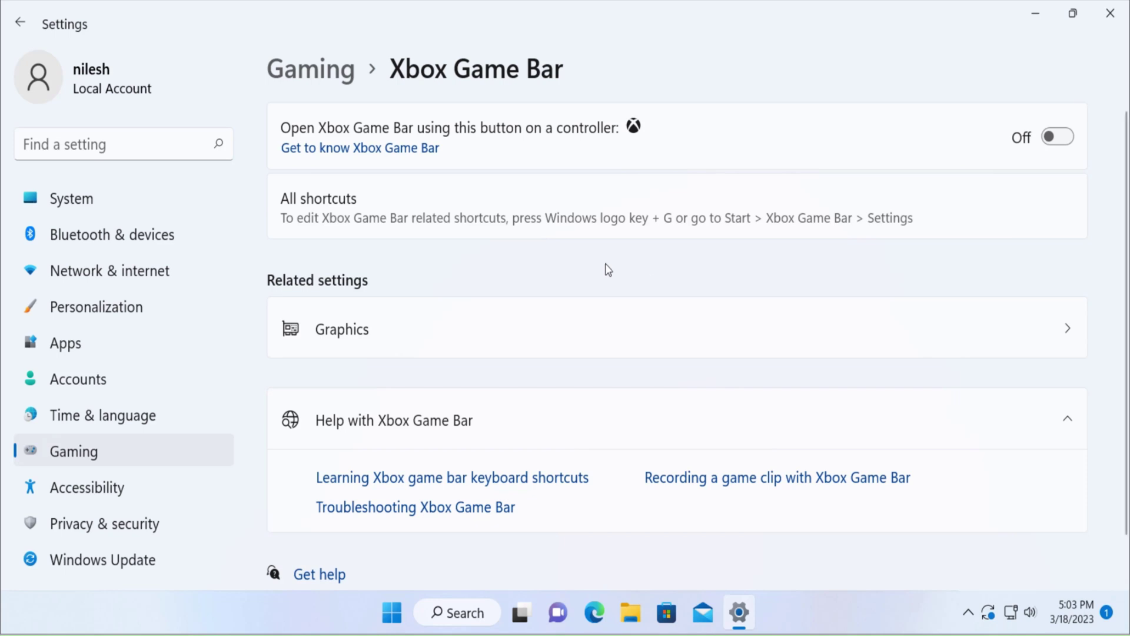
Step: Search the installed apps in Apps & features for 'xbo' to find Xbox Game Bar
left_click(83, 351)
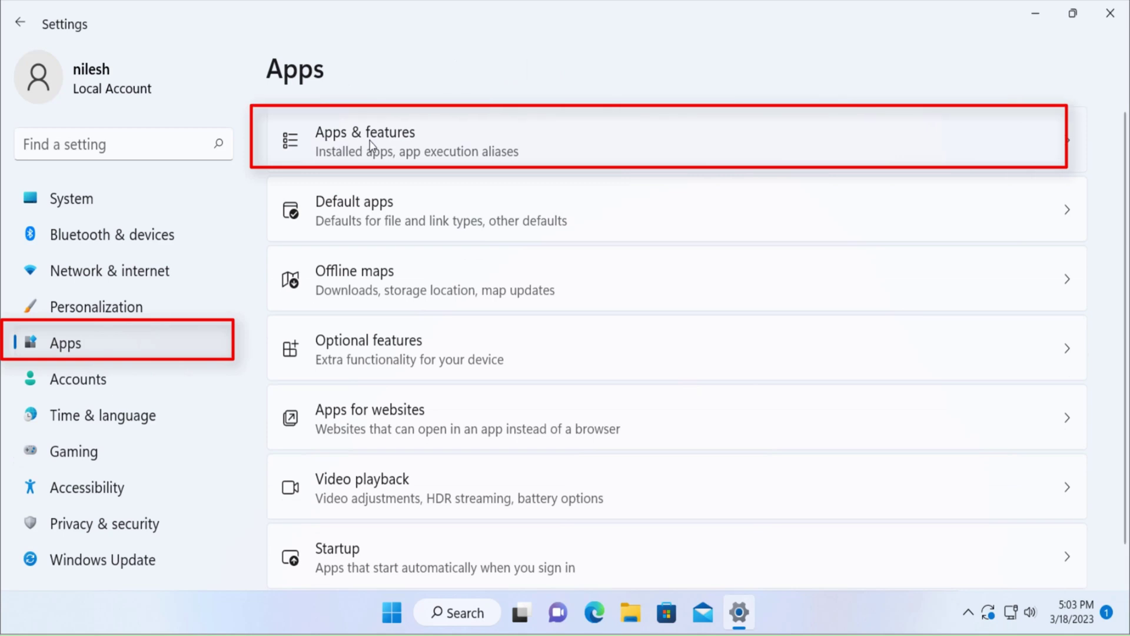
left_click(392, 147)
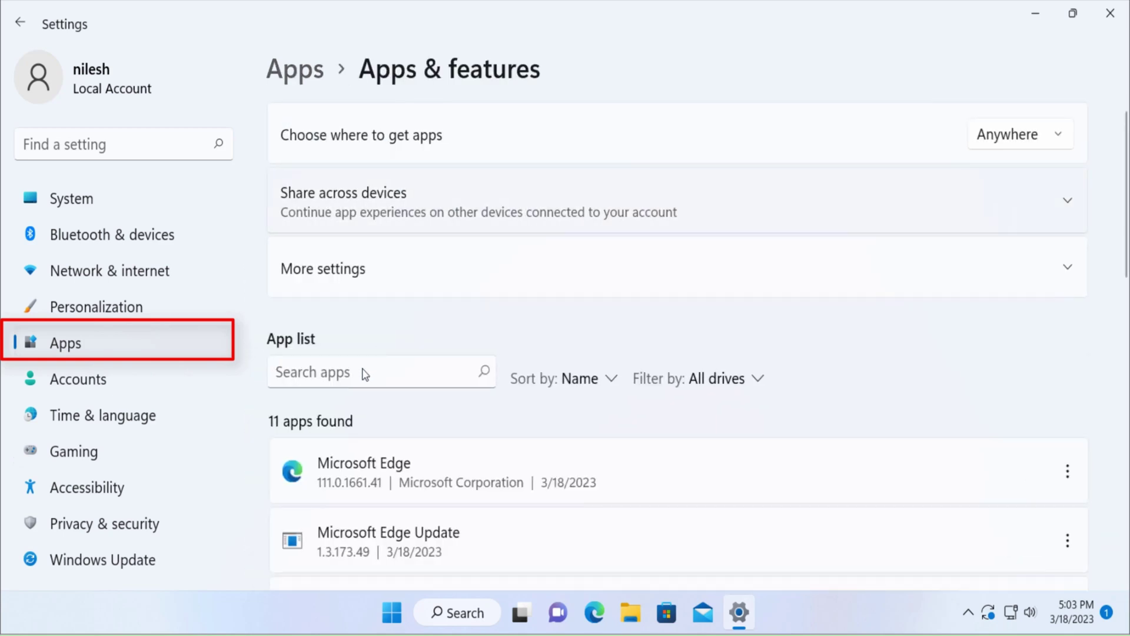
left_click(350, 373)
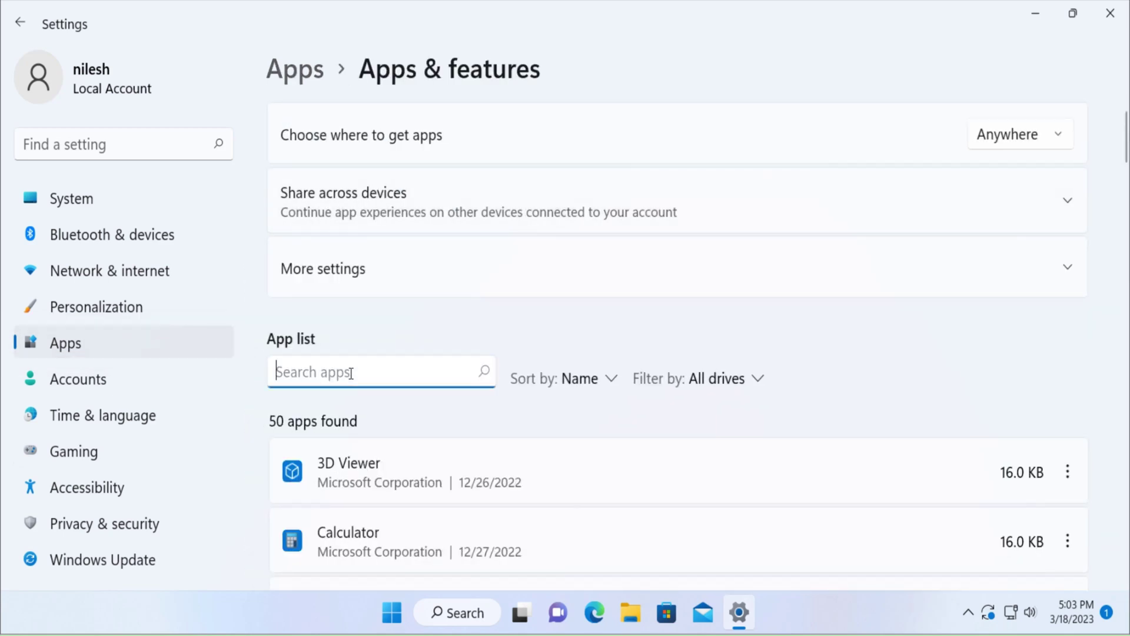
type("xbo")
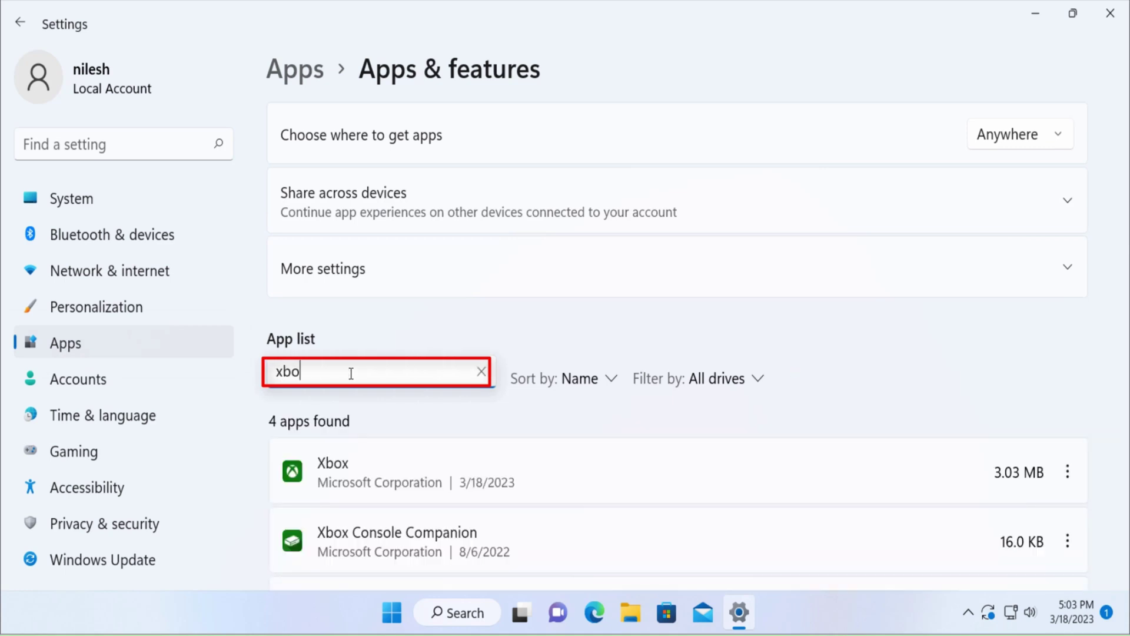
scroll(351, 373, "down", 3)
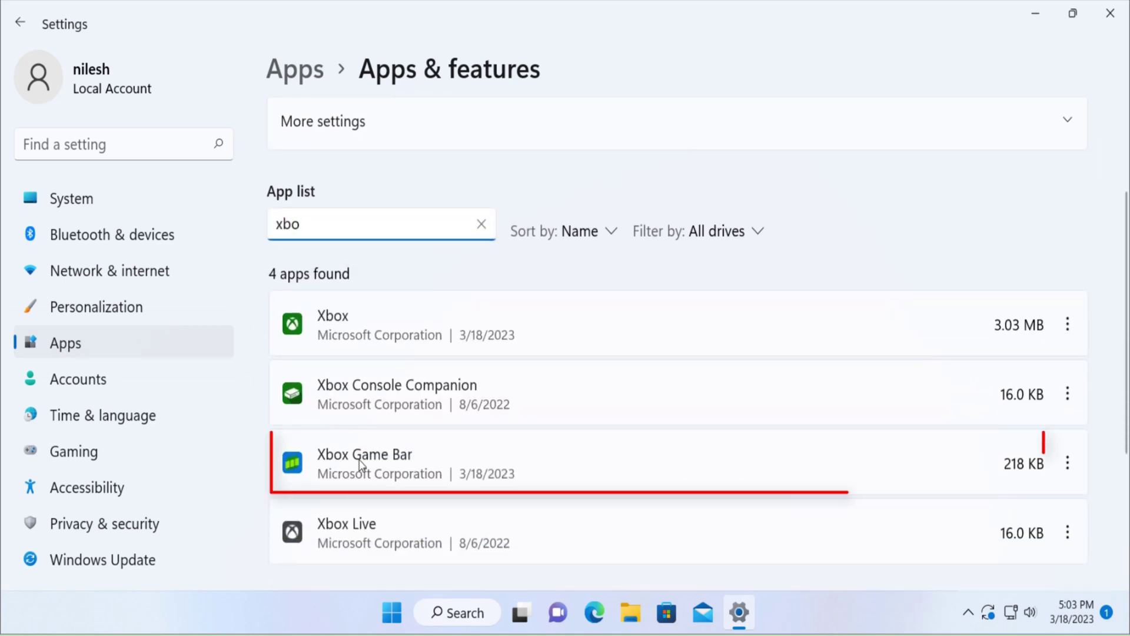
Step: Open Xbox Game Bar's Advanced options and scroll down to its unavailable Uninstall section
left_click(1069, 466)
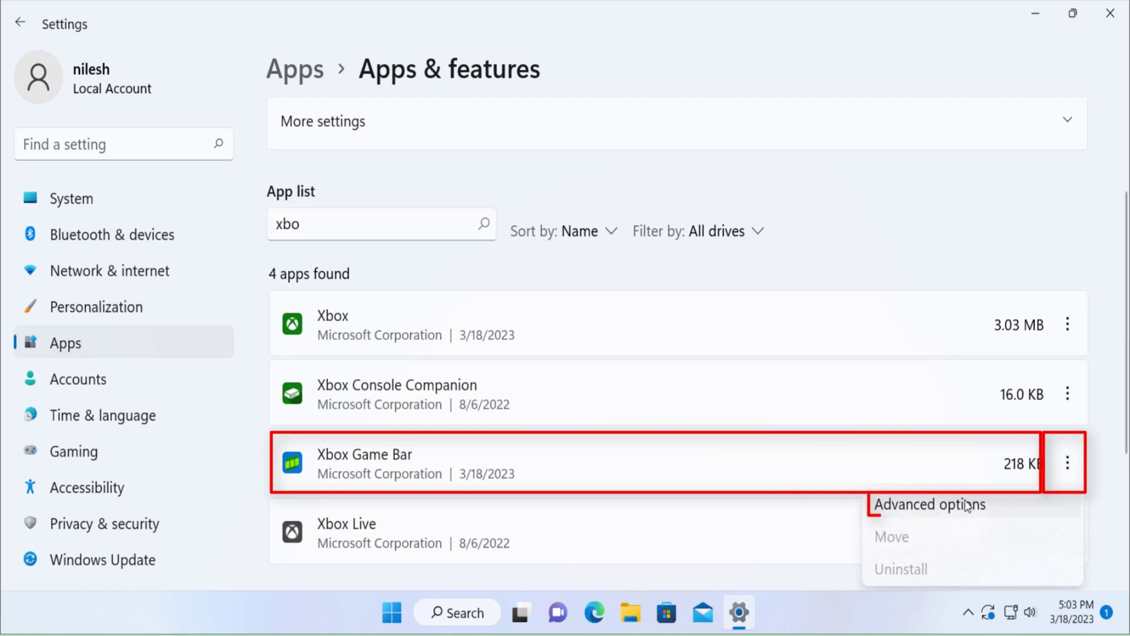
left_click(930, 505)
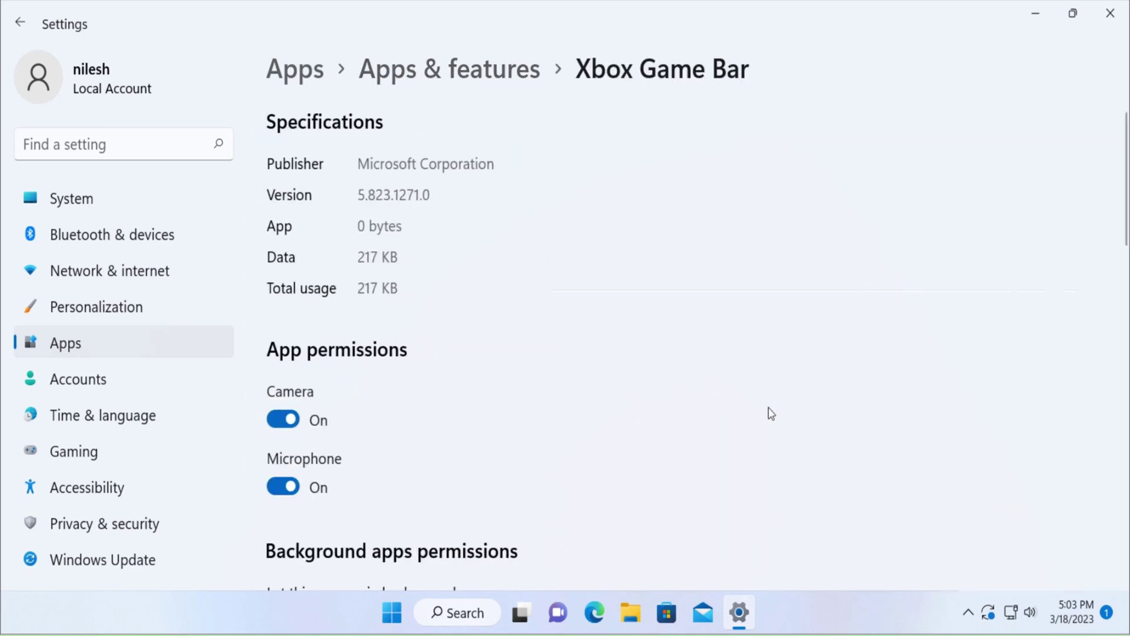
scroll(688, 382, "down", 2)
scroll(687, 382, "down", 10)
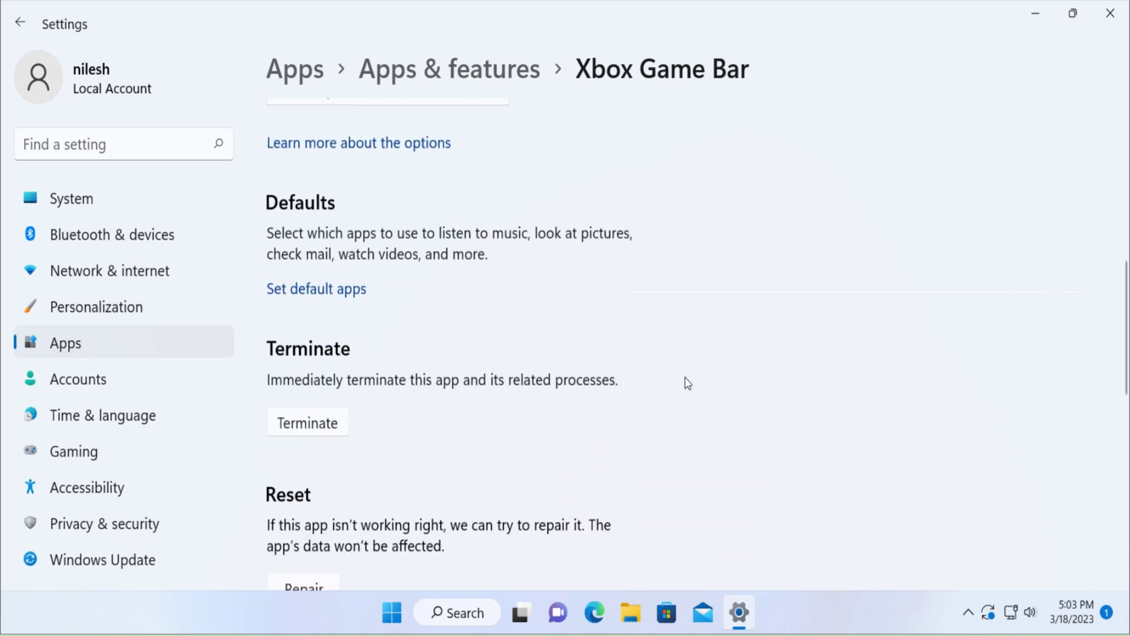
scroll(659, 378, "down", 5)
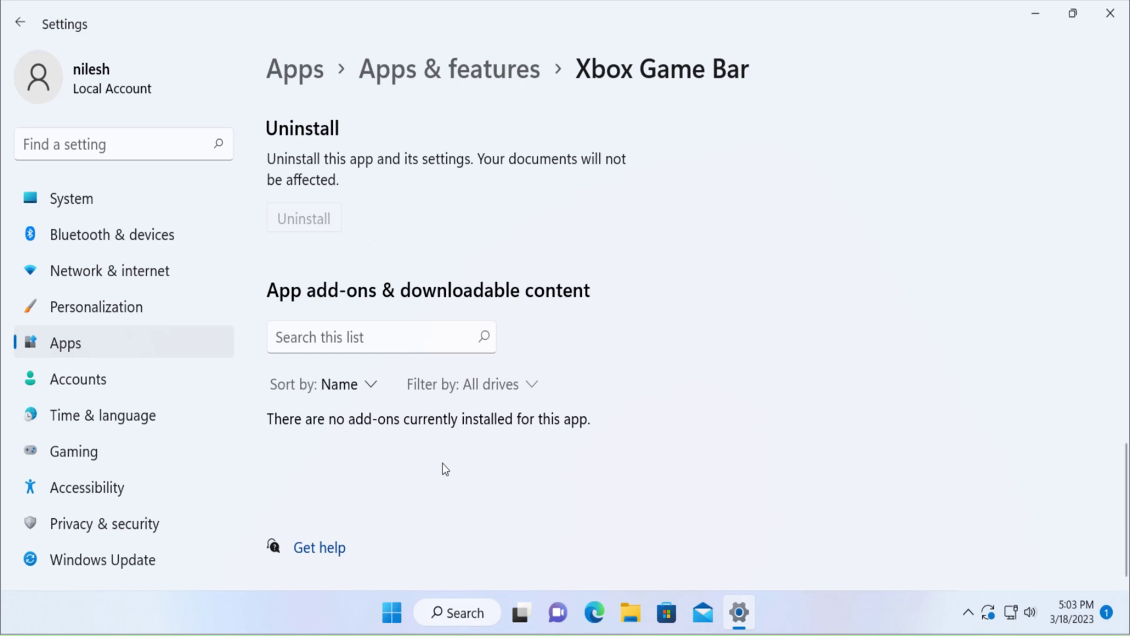
Step: Launch Windows Terminal as administrator from the Win+X menu, approving the permission prompt
right_click(387, 617)
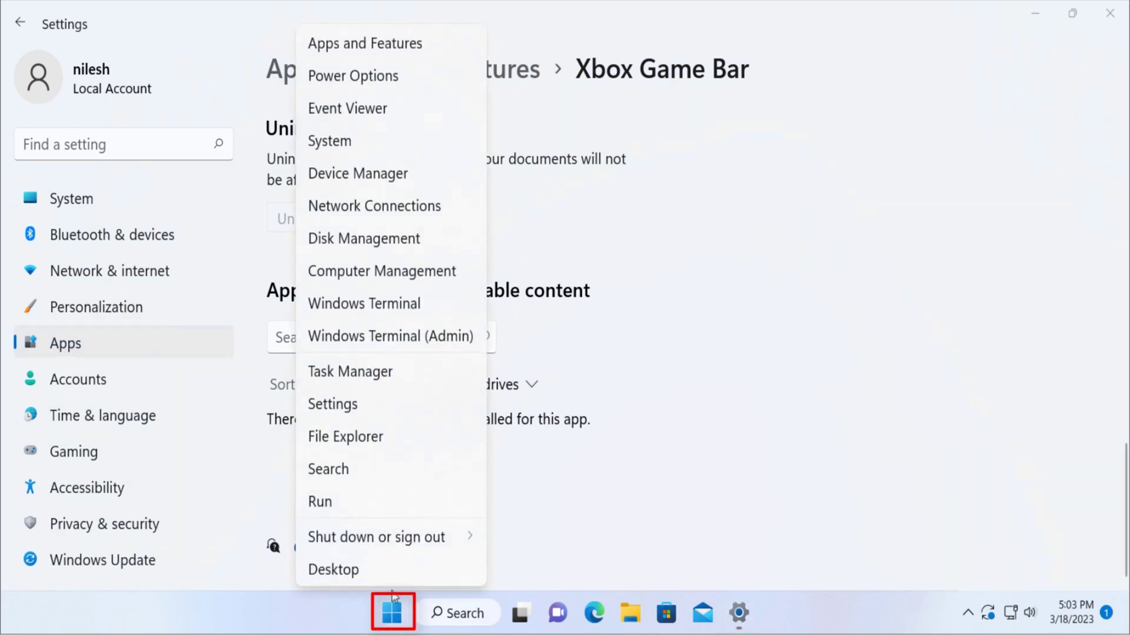
left_click(419, 346)
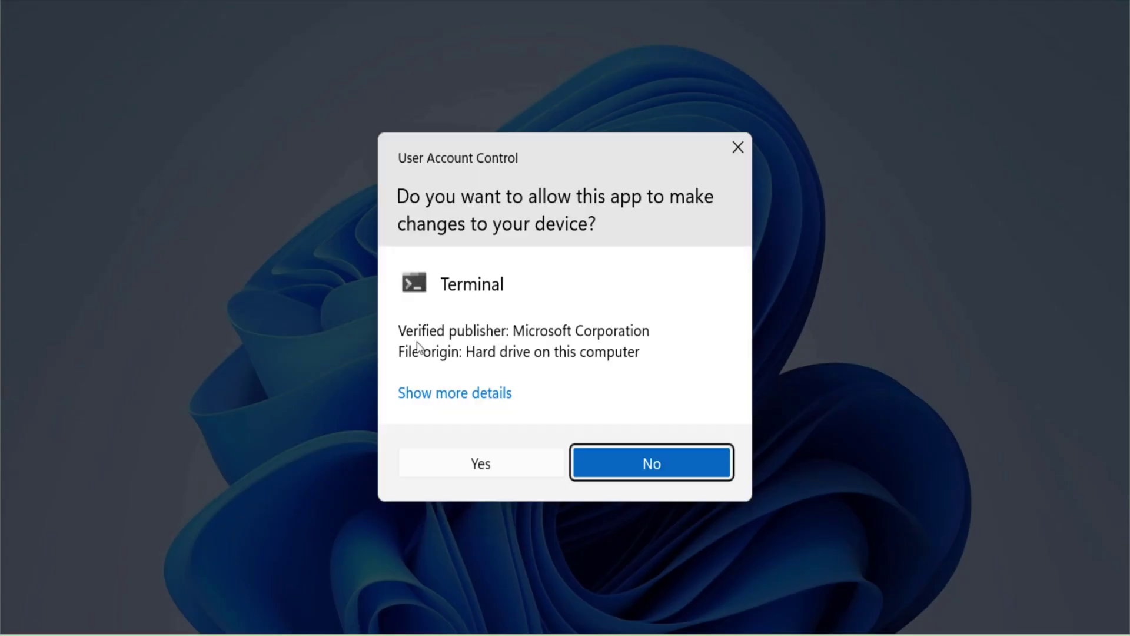
left_click(510, 466)
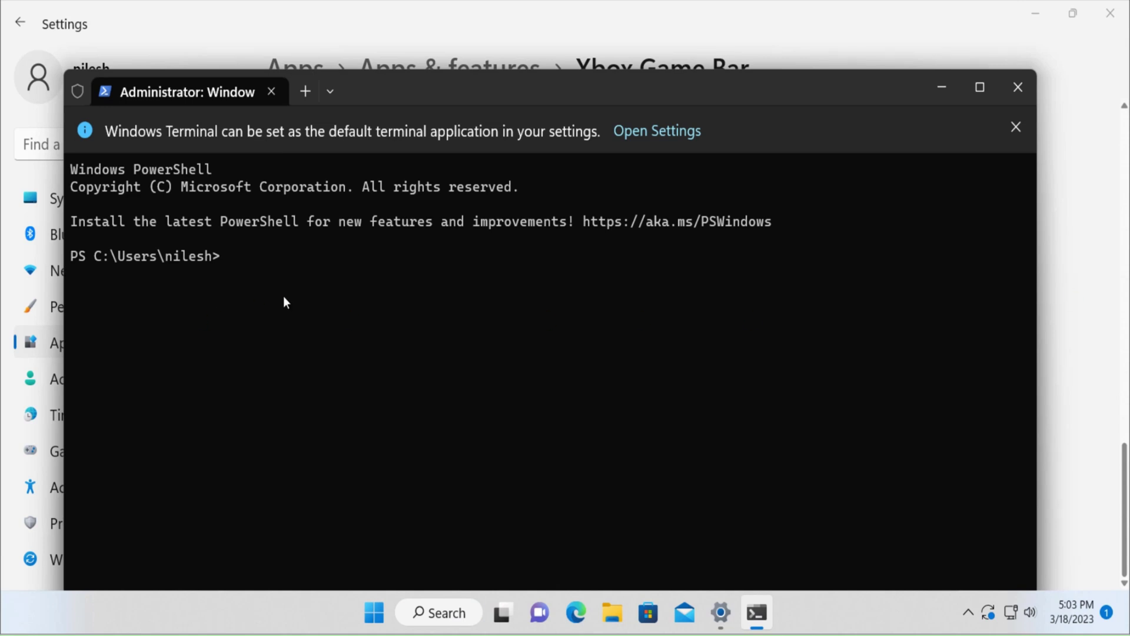
Step: Run get-appxpackage Microsoft.xboxgamingoverlay -allusers | remove-appxpackage to uninstall Xbox Game Bar
type("get-appxpackage Microsoft.xboxgamingoverlay -allusers | install-appxpackage")
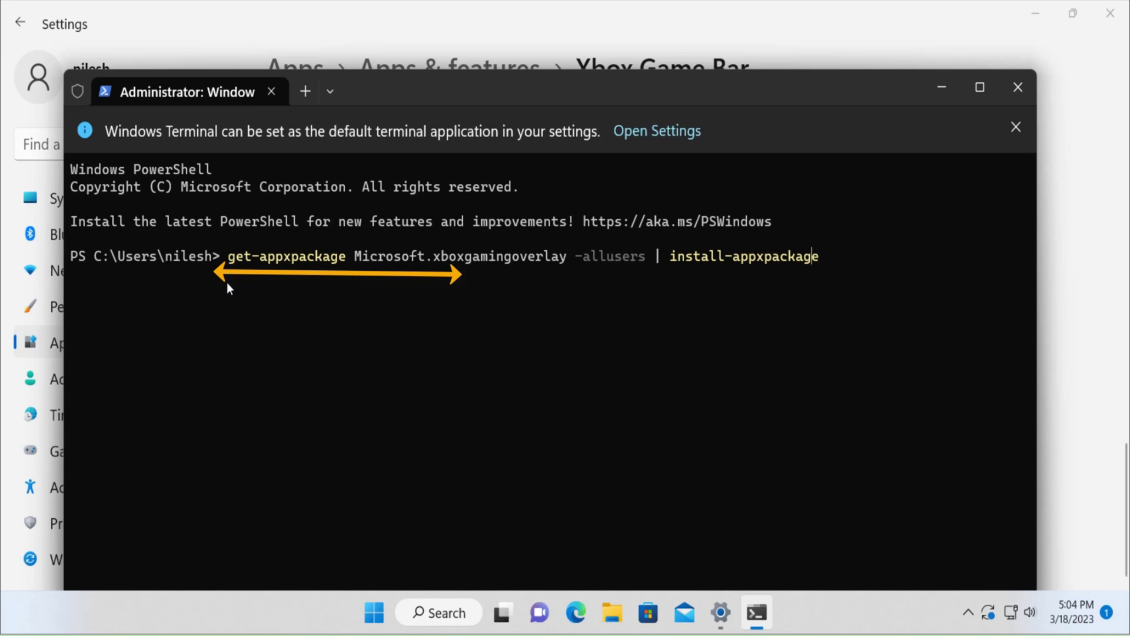
key("BackSpace")
key("BackSpace")
key("BackSpace")
key("BackSpace")
key("BackSpace")
key("BackSpace")
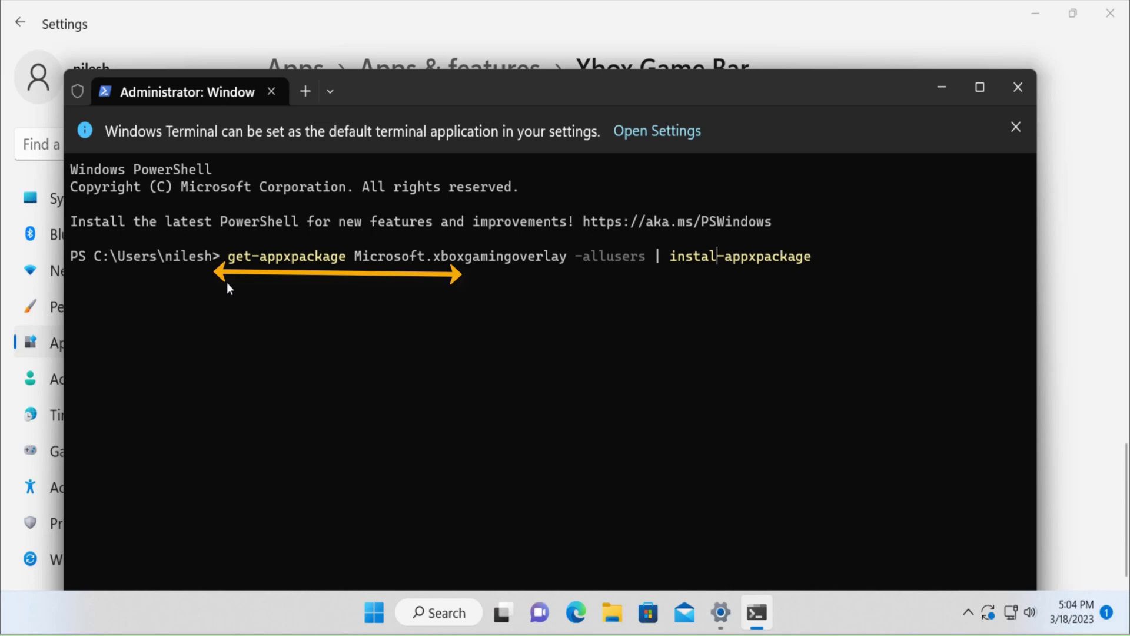
key("BackSpace")
type("remove")
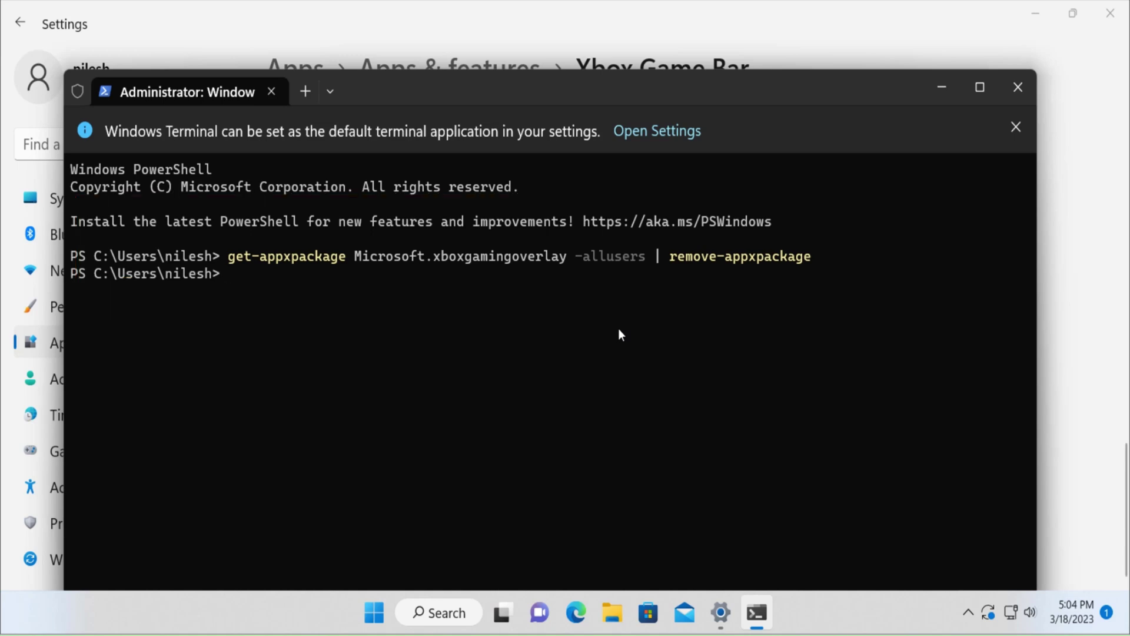
Step: Search Apps & features for 'xbo' and confirm only Xbox, Xbox Console Companion and Xbox Live remain
left_click(939, 87)
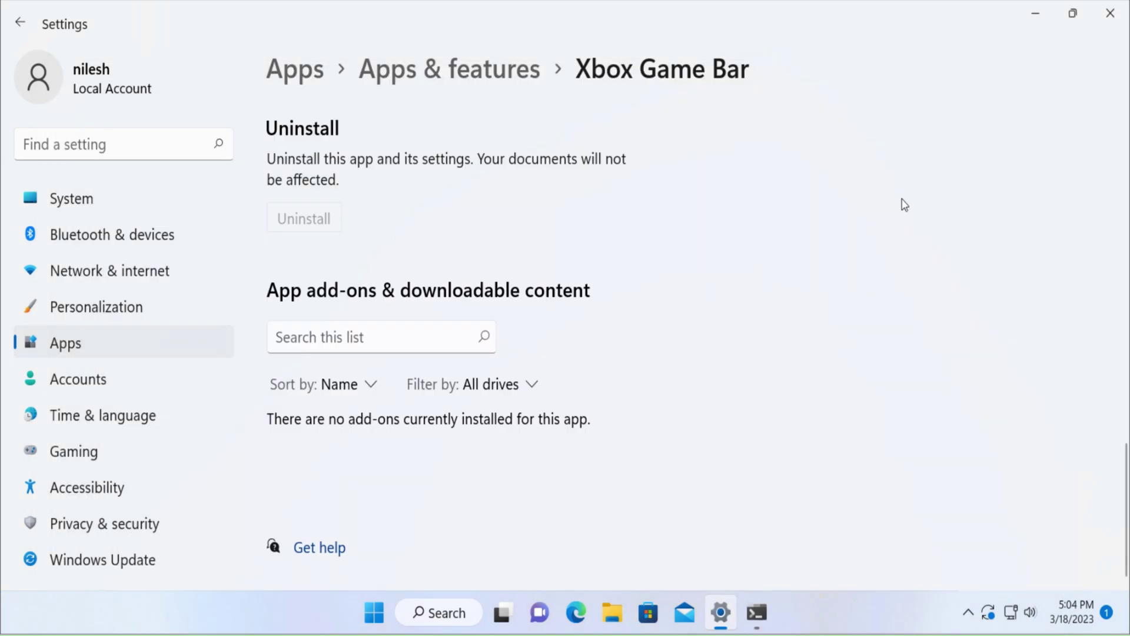
left_click(484, 80)
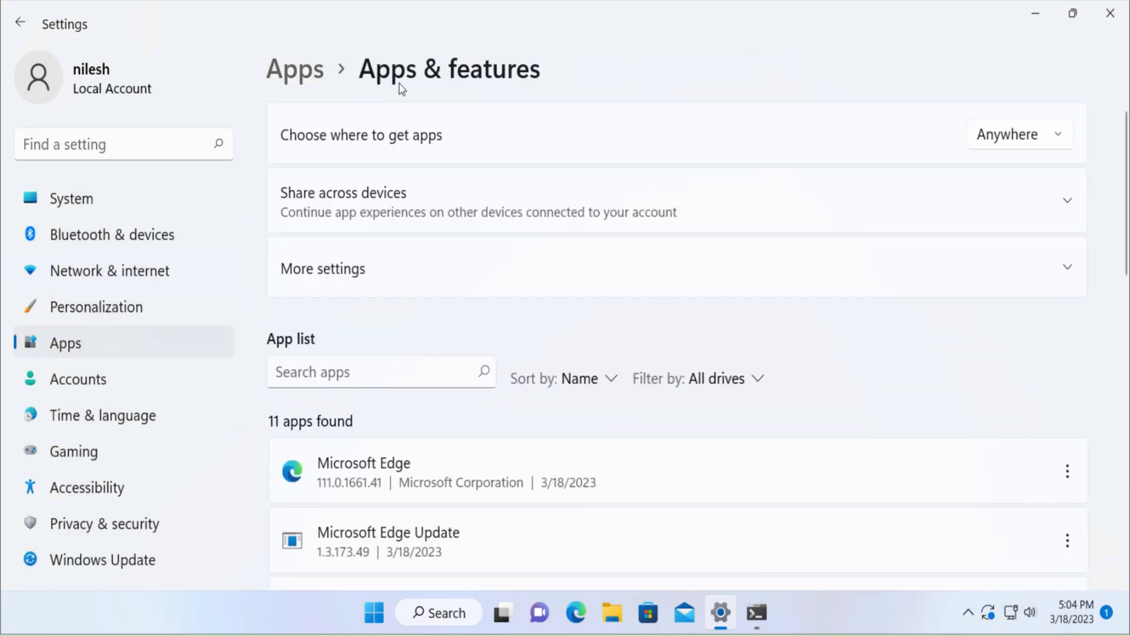
left_click(372, 372)
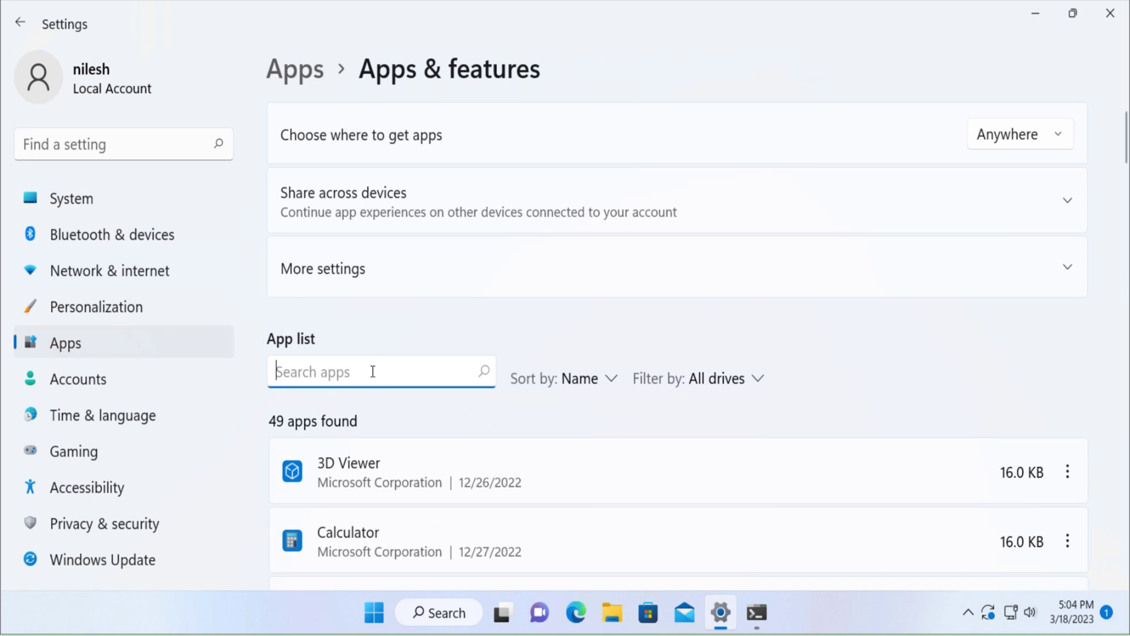
type("xbo")
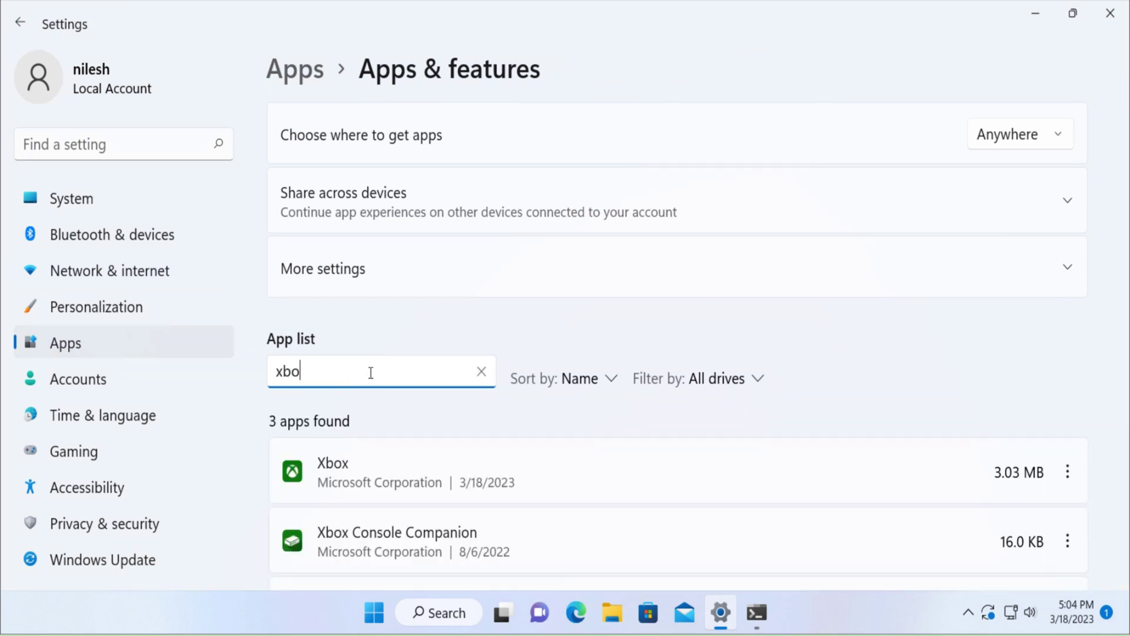
scroll(580, 421, "down", 1)
scroll(581, 420, "down", 1)
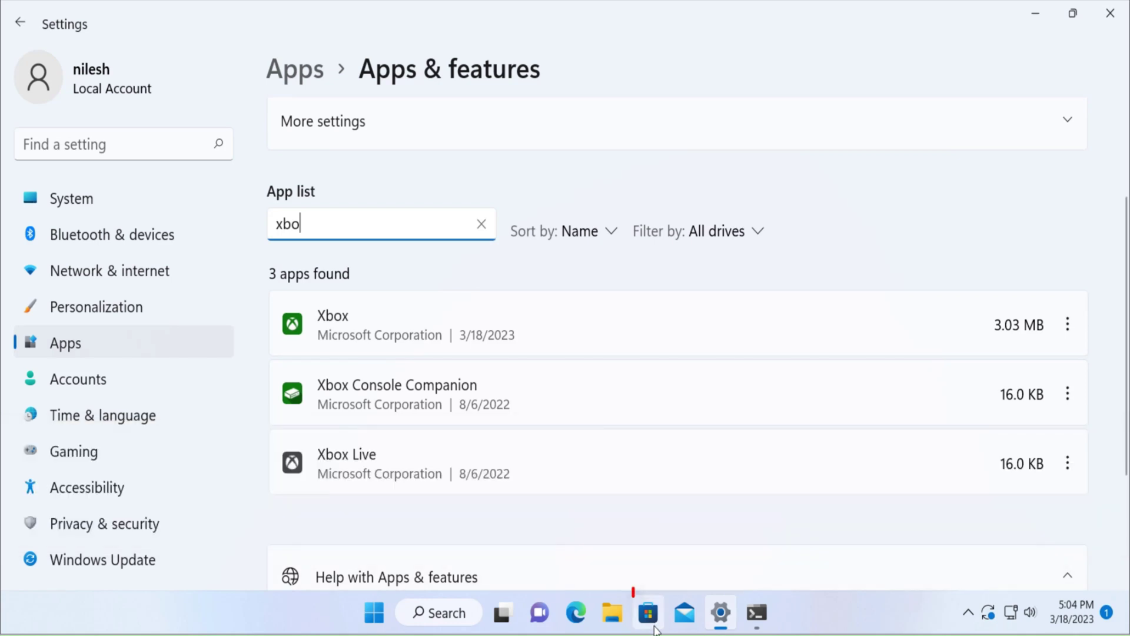
Step: Search the Microsoft Store for 'xbox', install Xbox Game Bar with Get, then close the Store
left_click(650, 619)
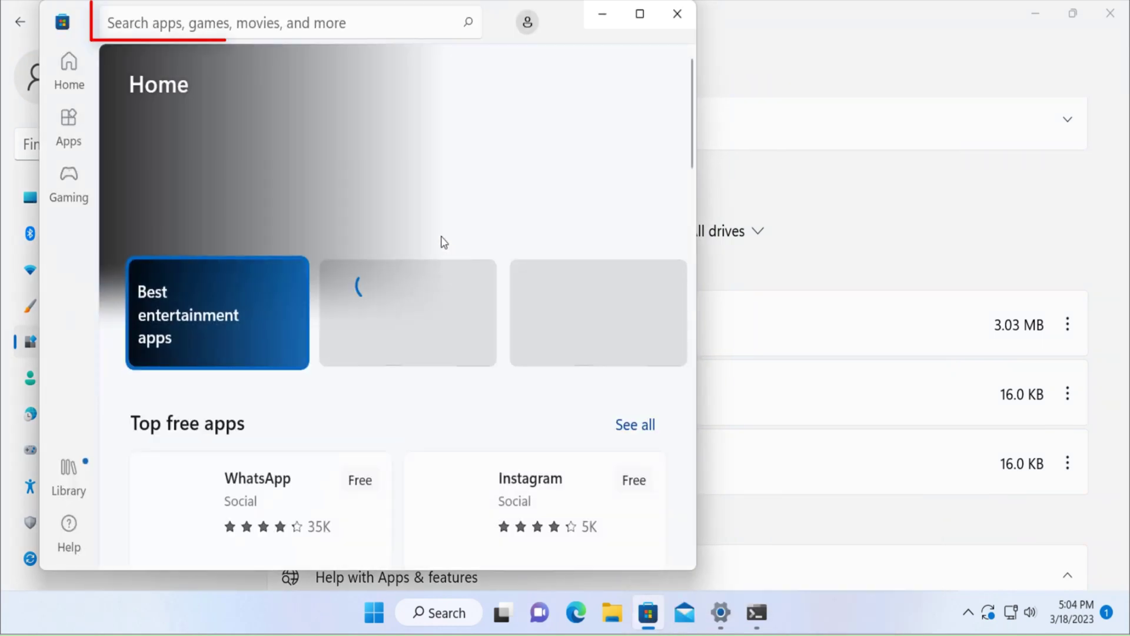
left_click(201, 24)
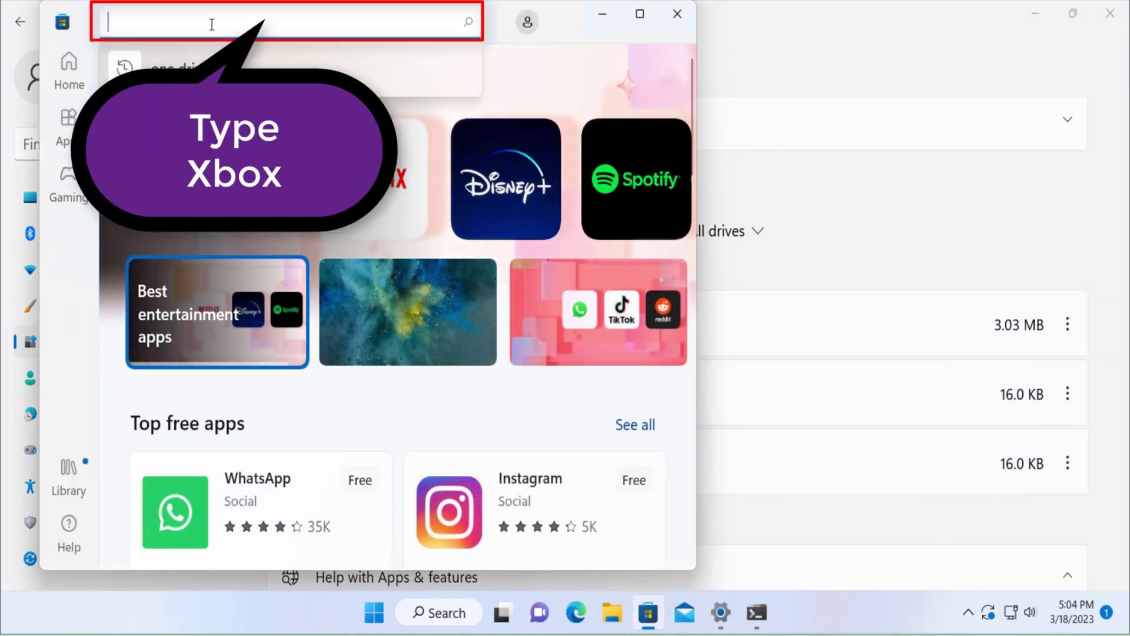
type("xbox")
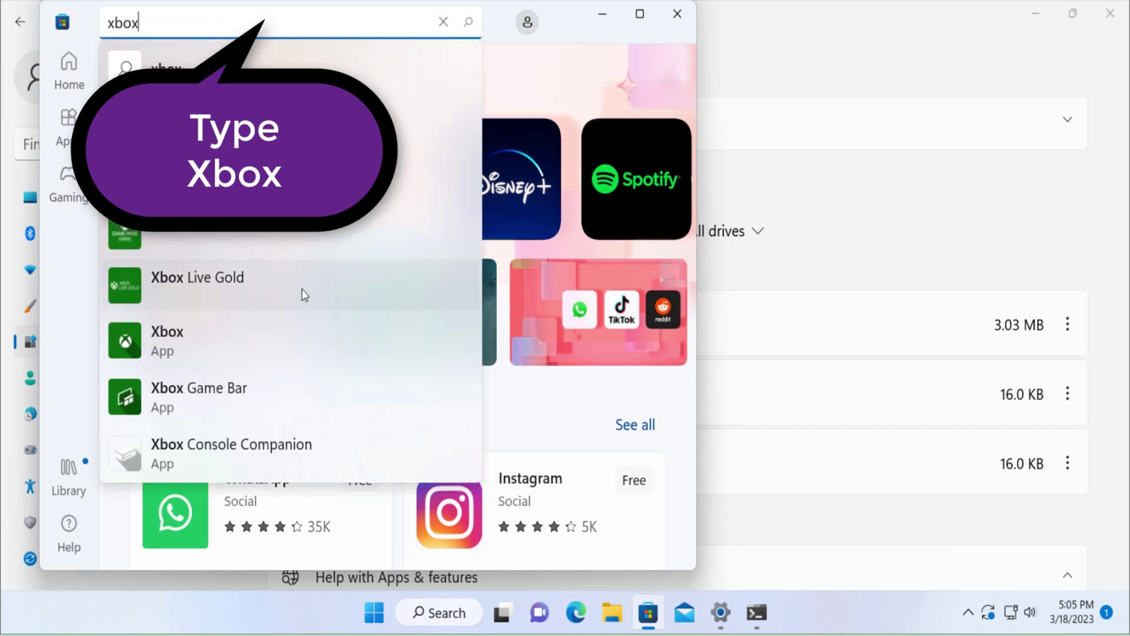
left_click(234, 404)
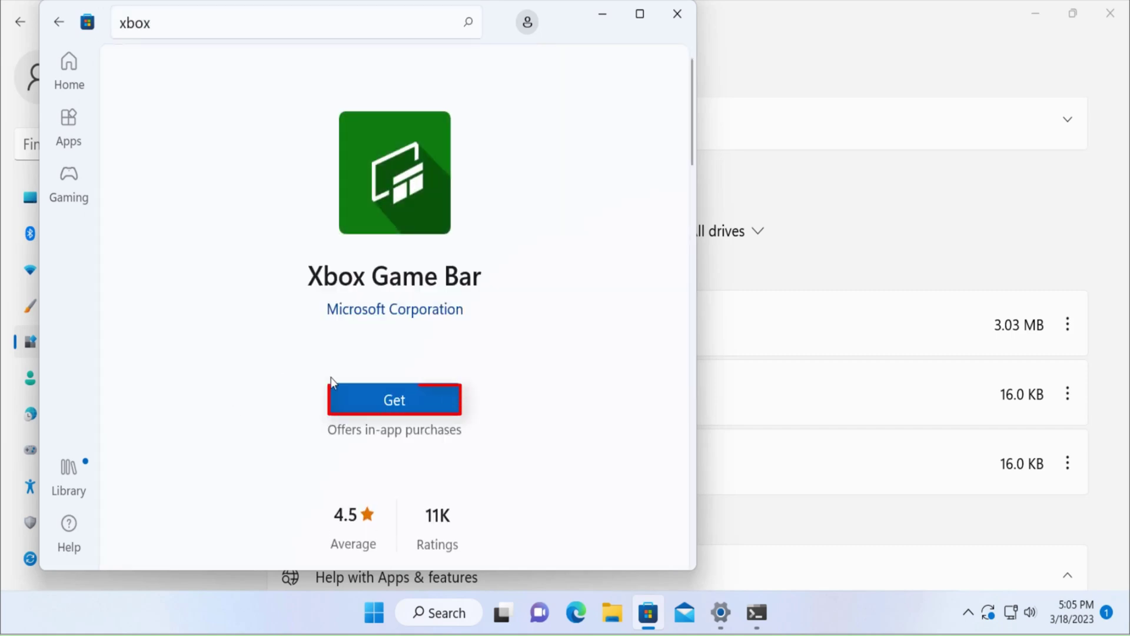
left_click(399, 409)
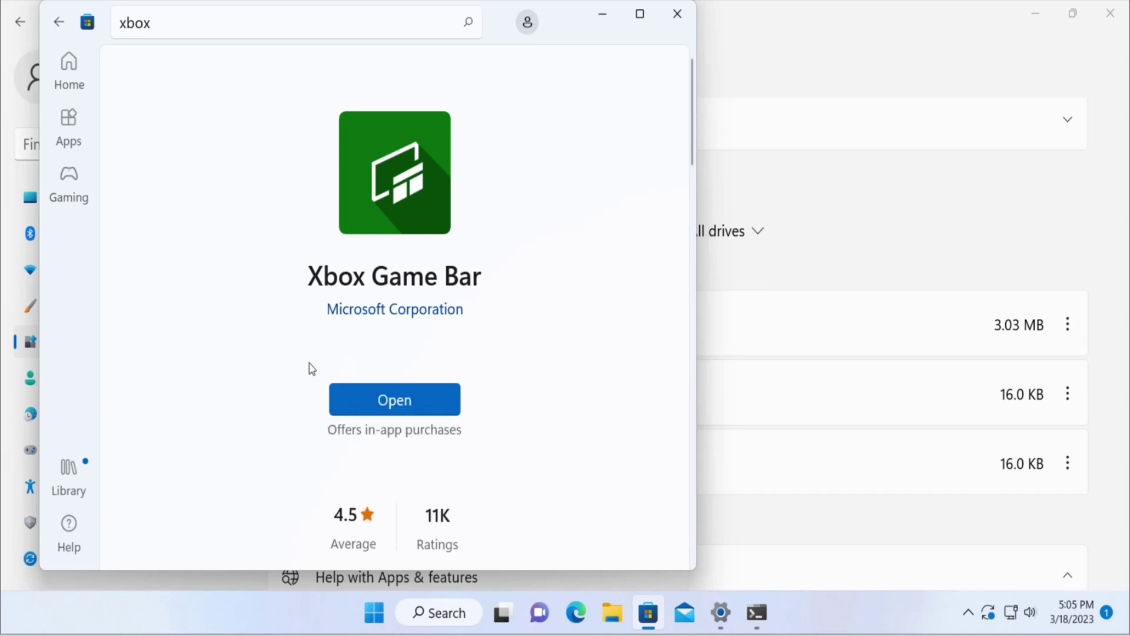
left_click(677, 13)
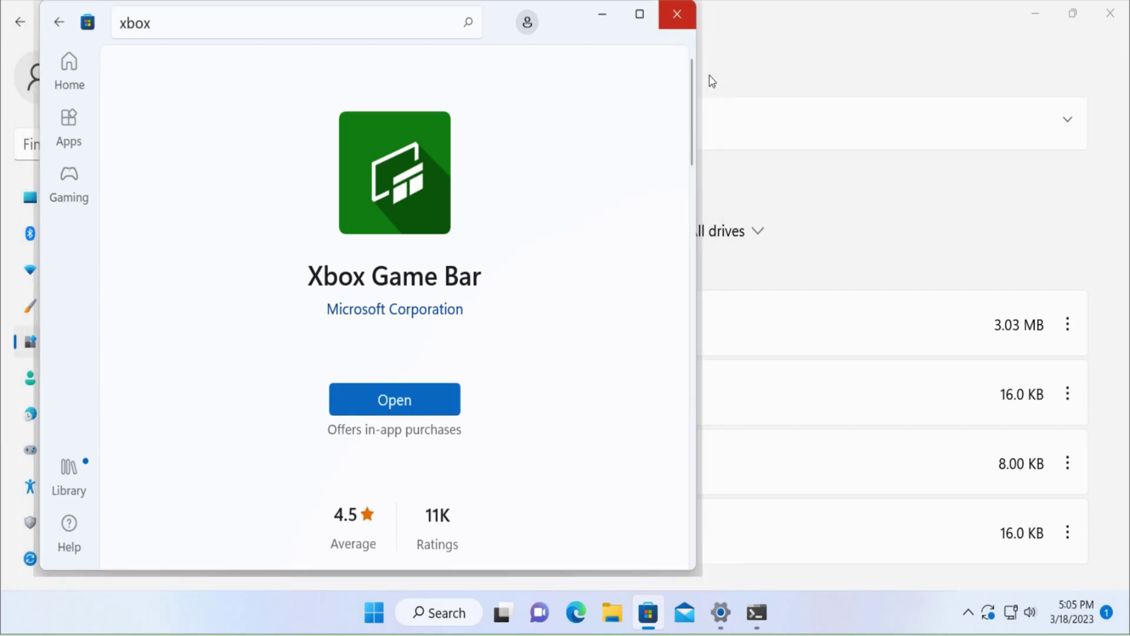
scroll(676, 383, "down", 3)
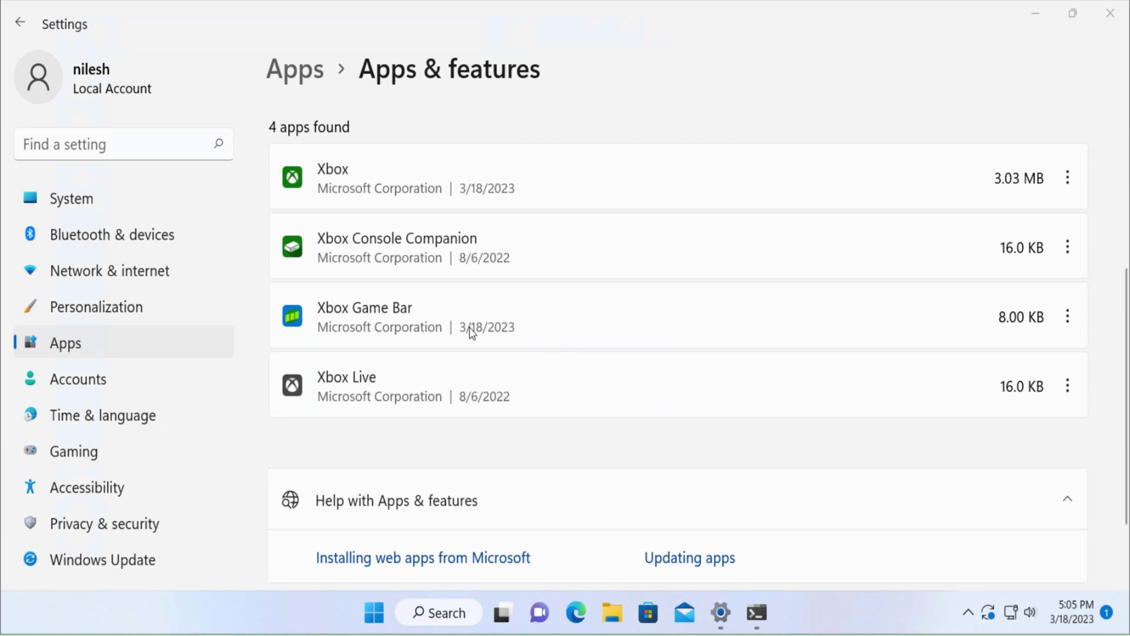
scroll(363, 262, "up", 3)
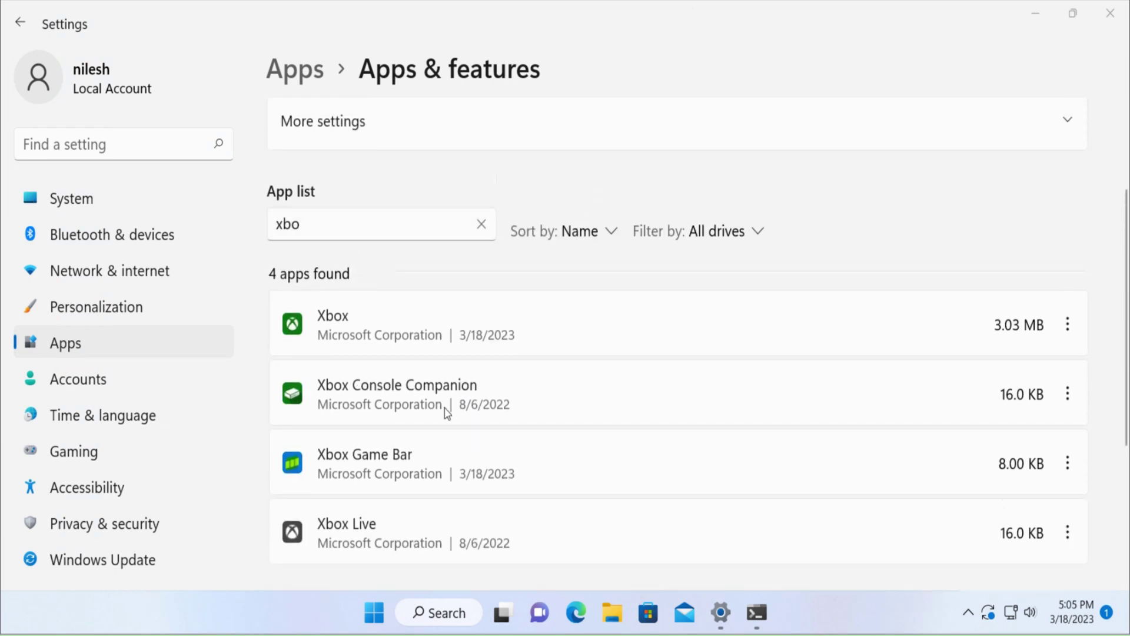